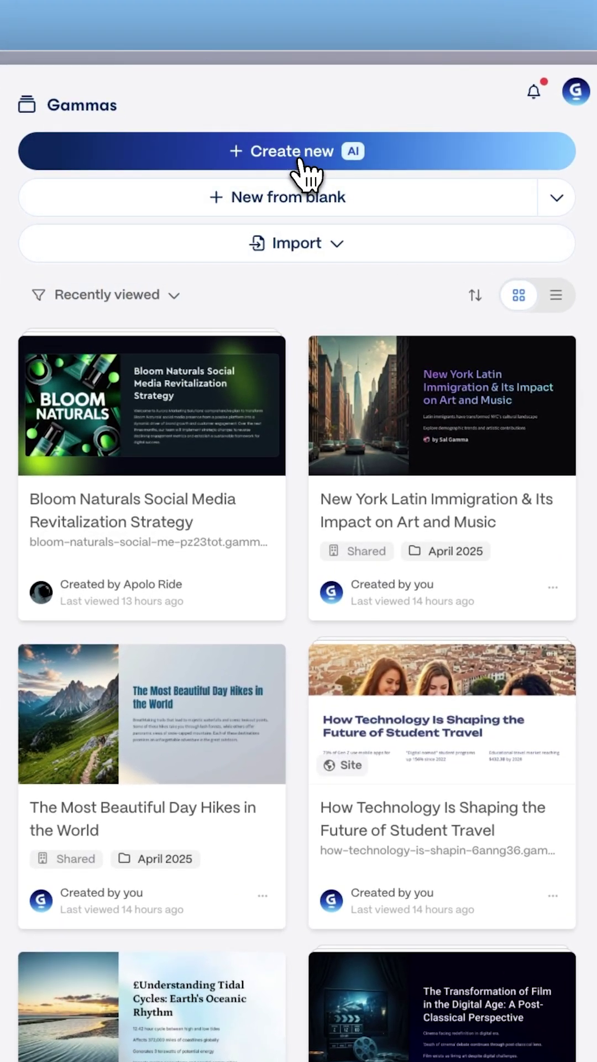
# Start a new AI presentation by importing Marketing Plan EcoWave.docx from Downloads.
pyautogui.click(307, 158)
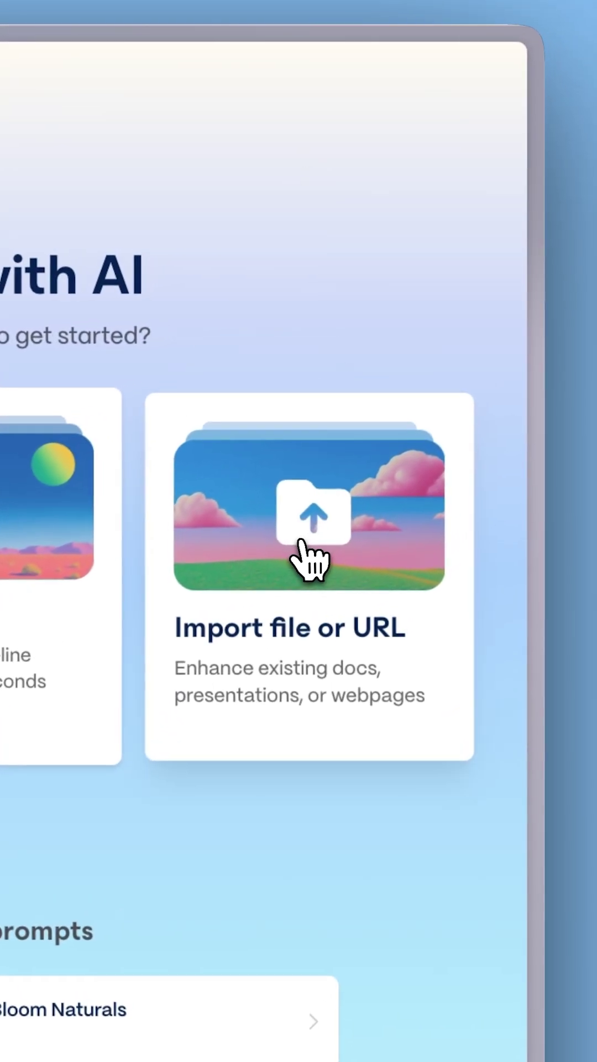
pyautogui.click(309, 557)
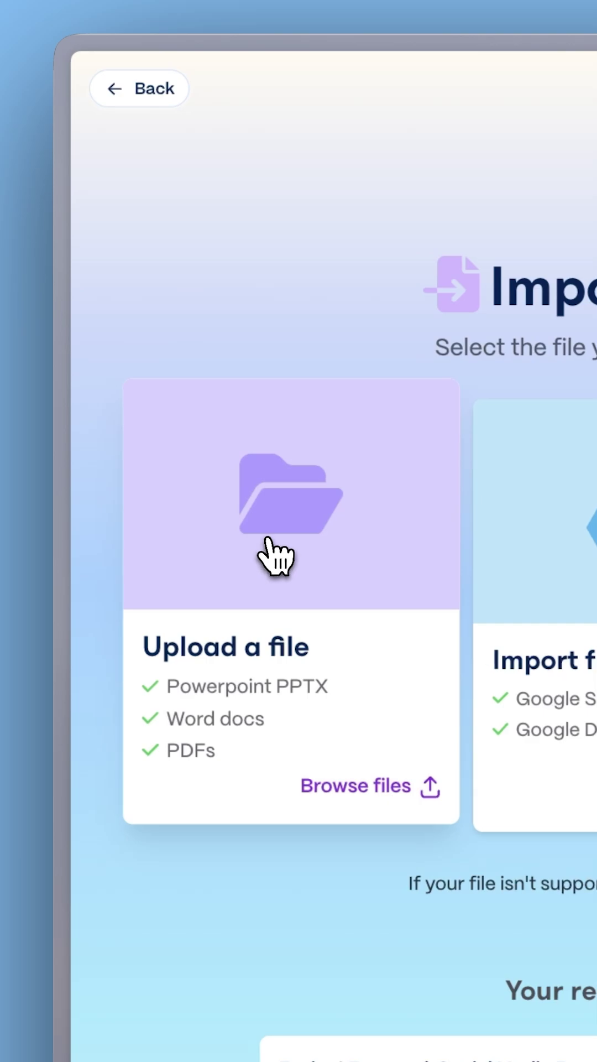
pyautogui.click(276, 558)
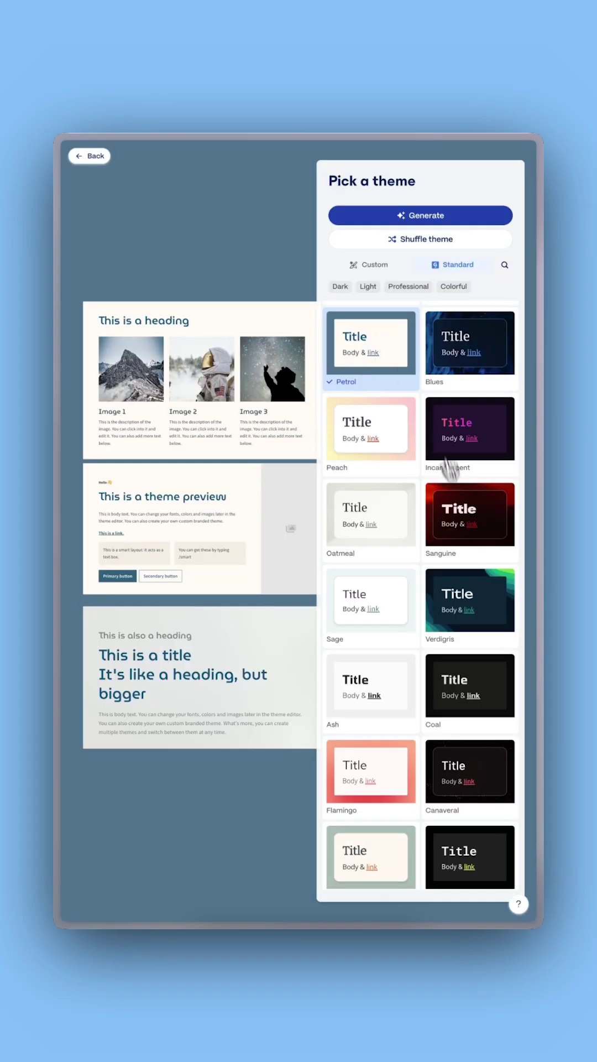
# Choose the dark Verdigris theme so Gamma generates the EcoWave presentation.
pyautogui.click(479, 608)
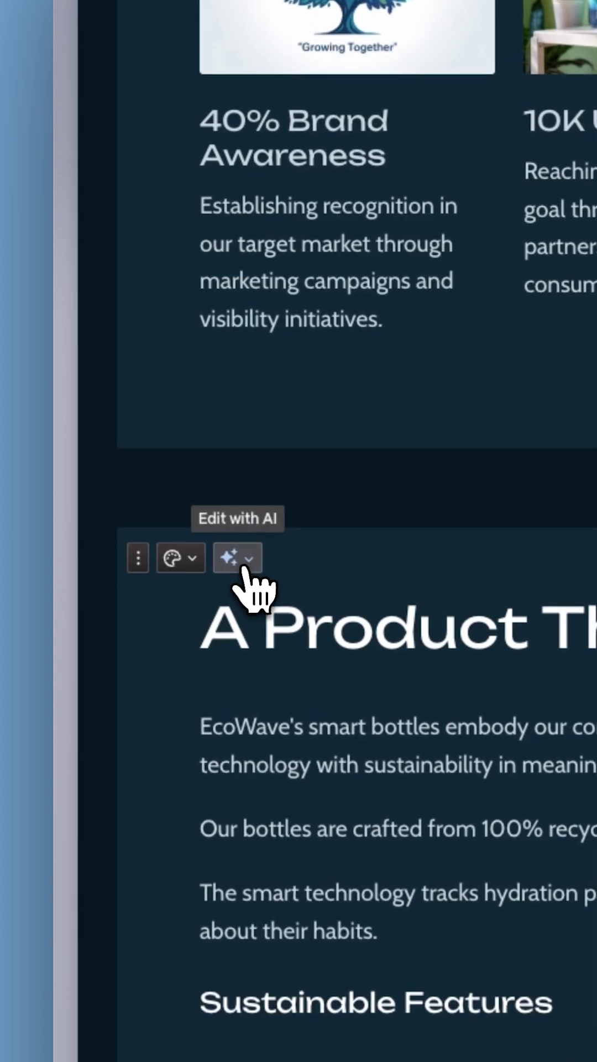
# Give the product card a four-section layout beside a bottle image, then shorten its text.
pyautogui.click(231, 549)
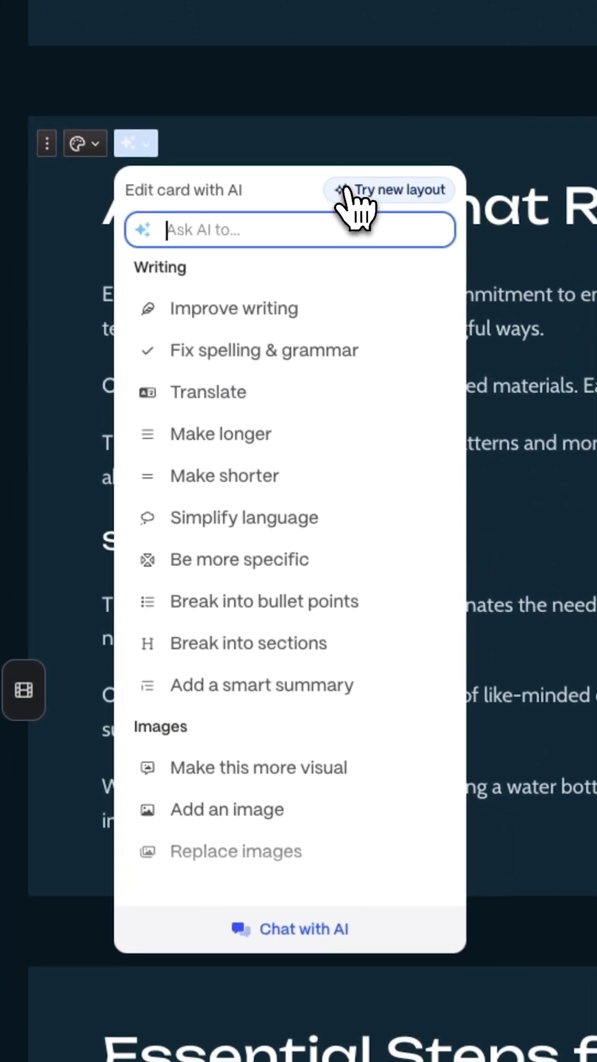
pyautogui.click(391, 190)
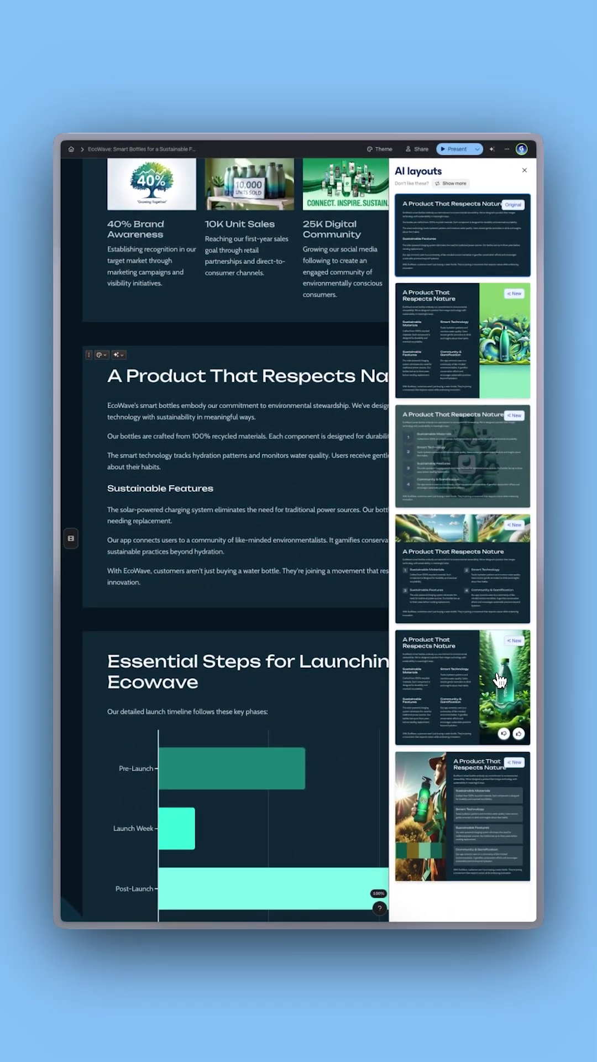
pyautogui.click(500, 681)
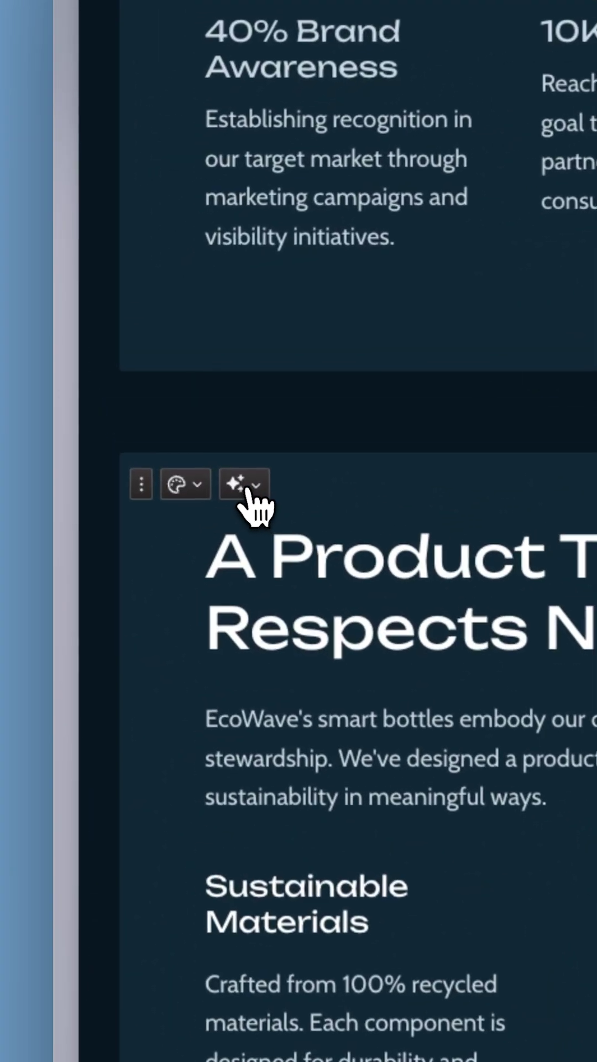
pyautogui.click(118, 354)
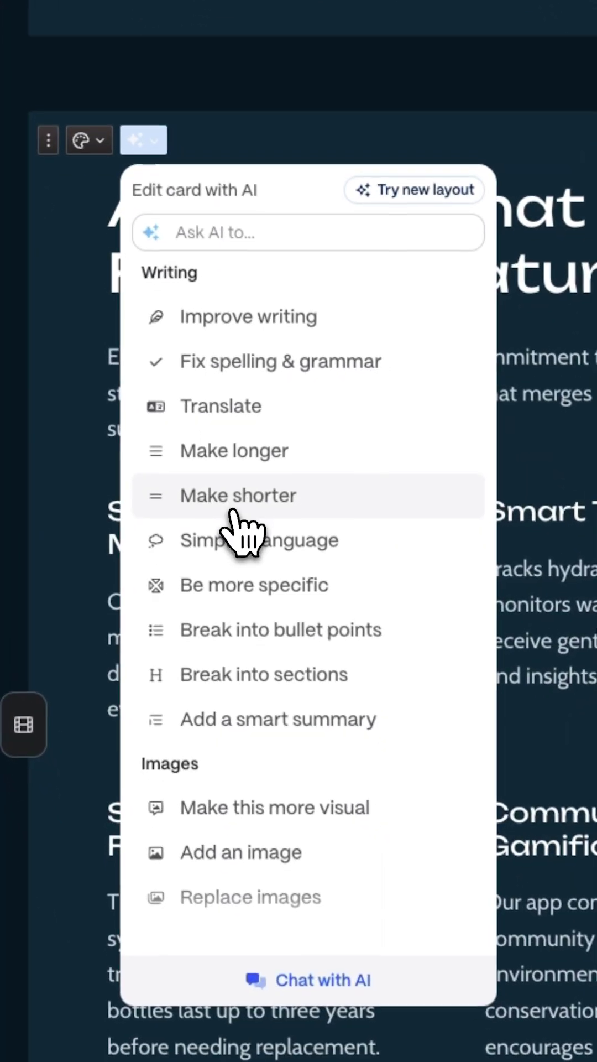
pyautogui.click(238, 472)
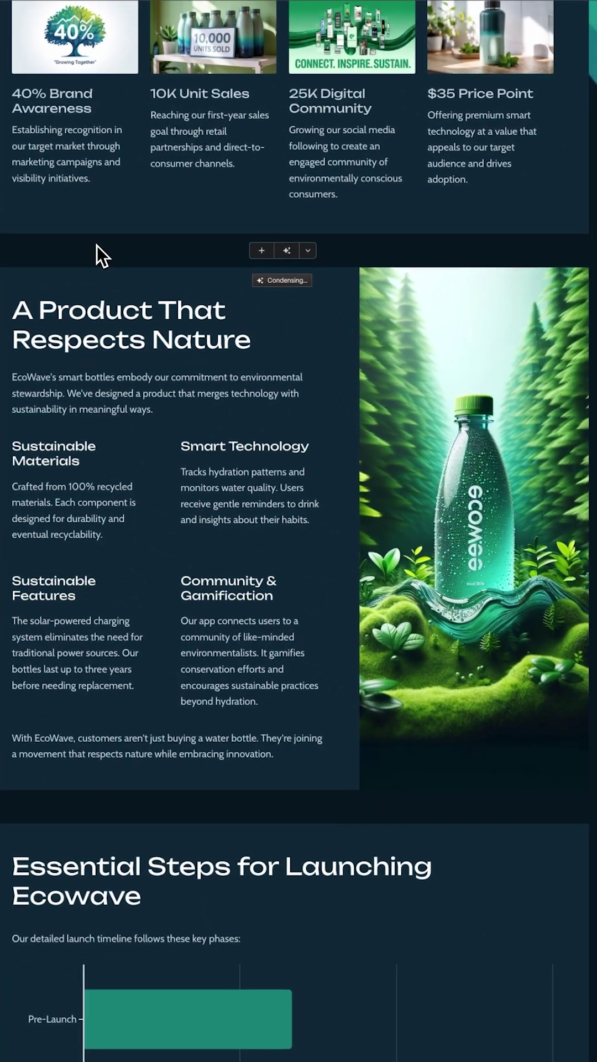
pyautogui.scroll(-8, 89, 245)
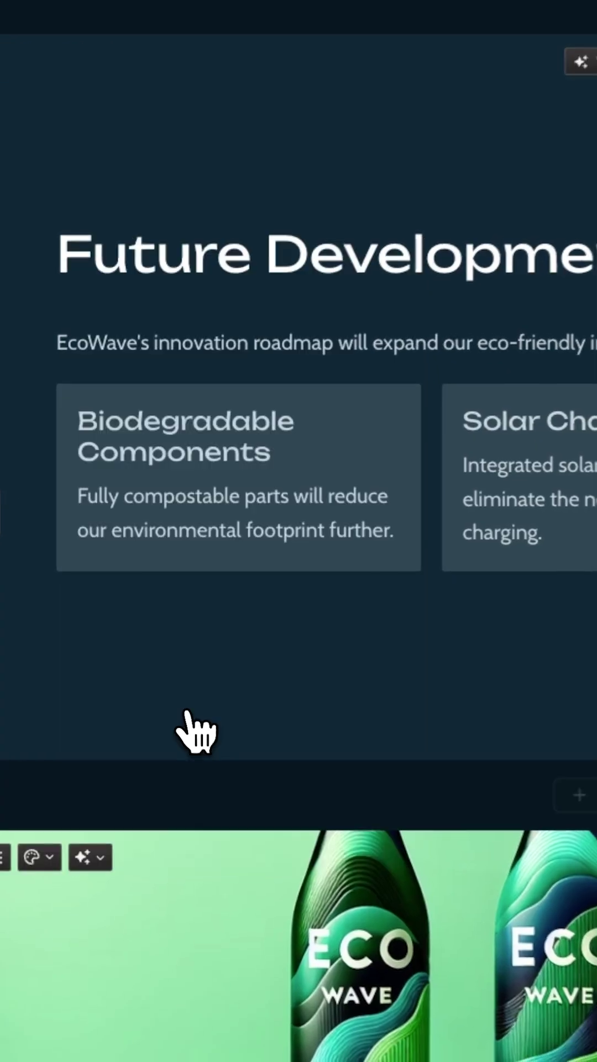
pyautogui.scroll(3, 68, 721)
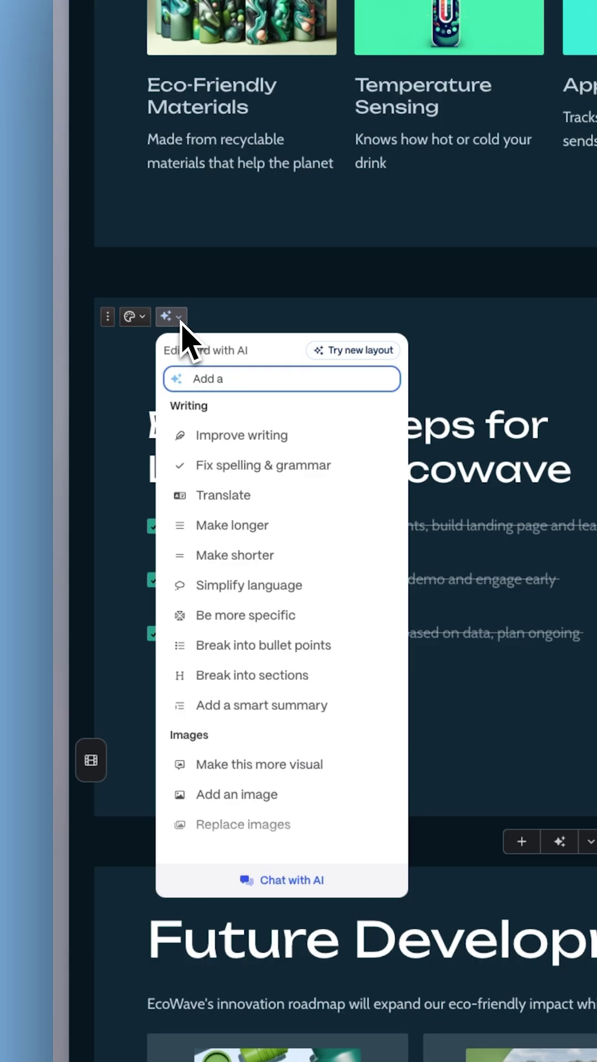
pyautogui.write('a Chart')
# Submit the 'Add a Chart' AI request for the Essential Steps for Launching Ecowave card.
pyautogui.press('Return')
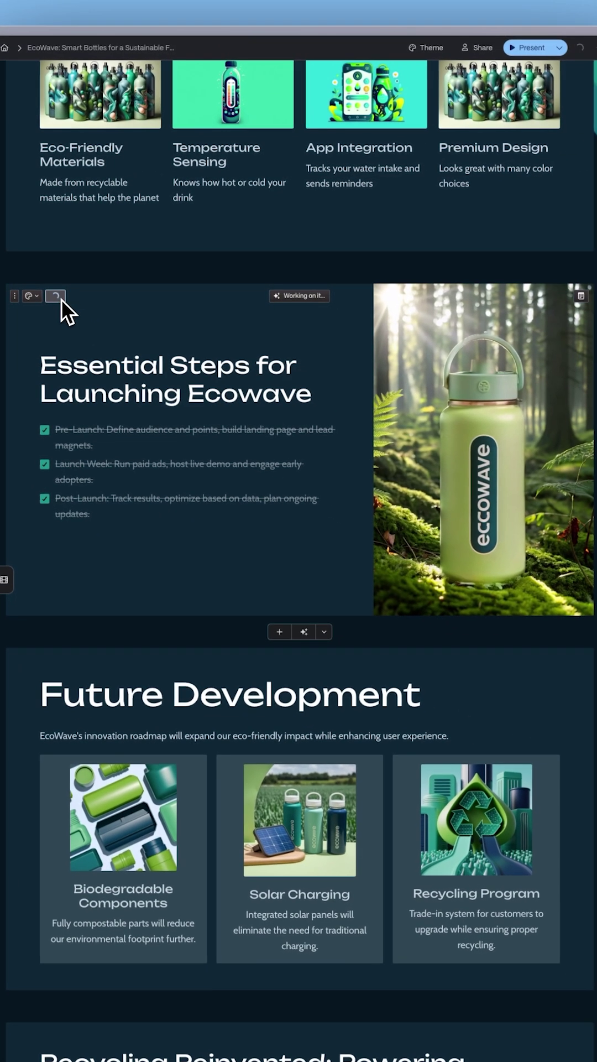